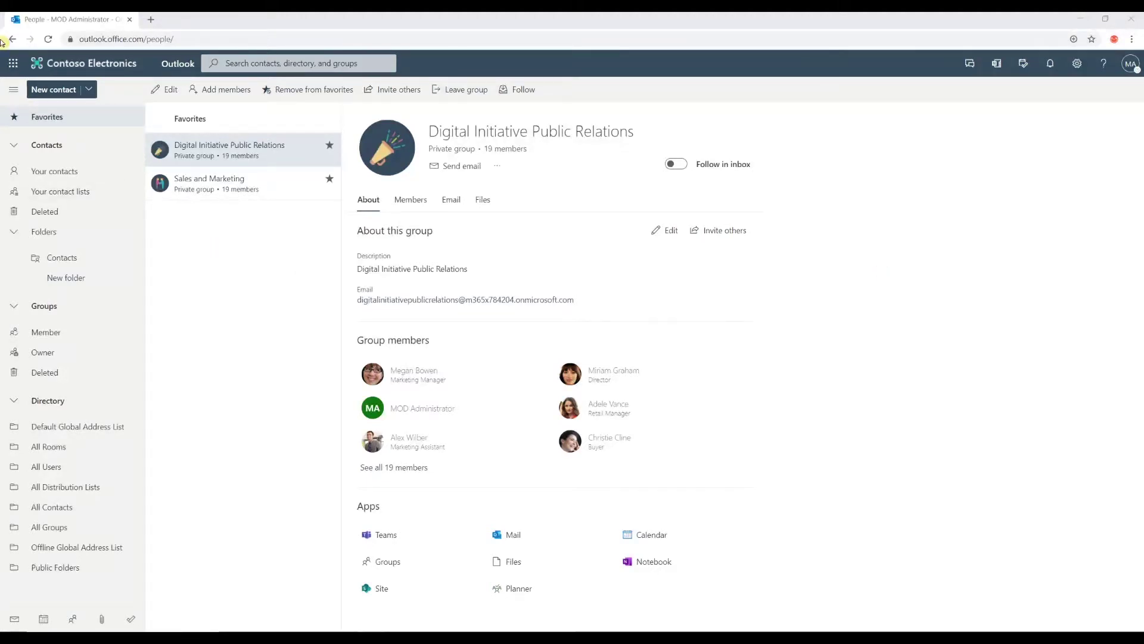
Step: Open the Office 365 app launcher from the People page
{"action": "left_click", "coordinate": [12, 63]}
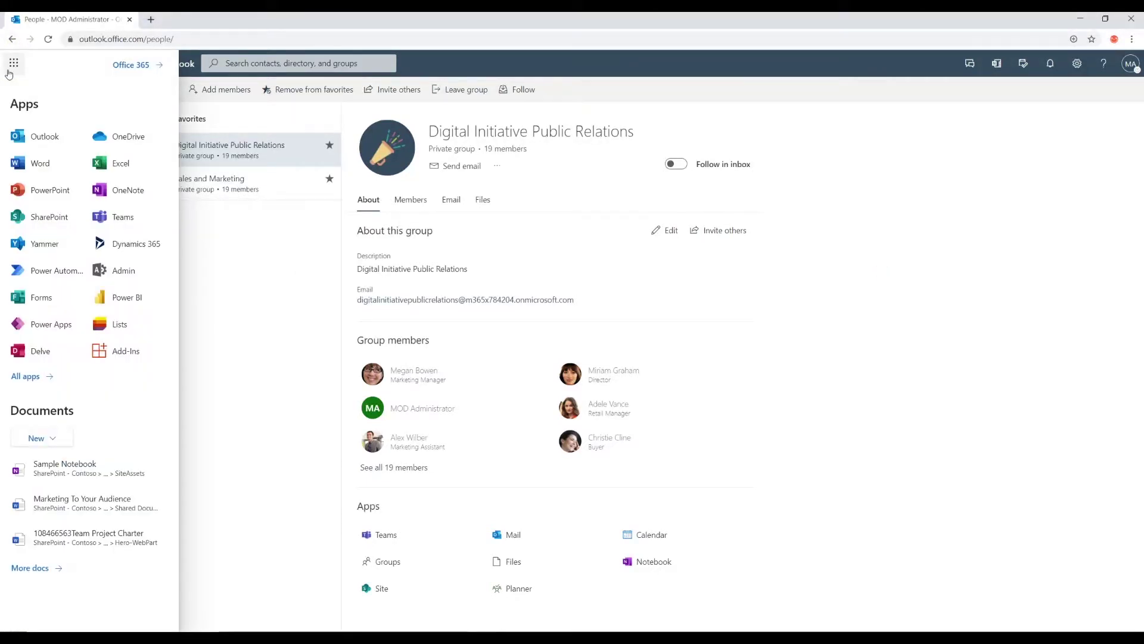
Step: Switch to the Outlook mail inbox, then head back toward the People page
{"action": "left_click", "coordinate": [43, 138]}
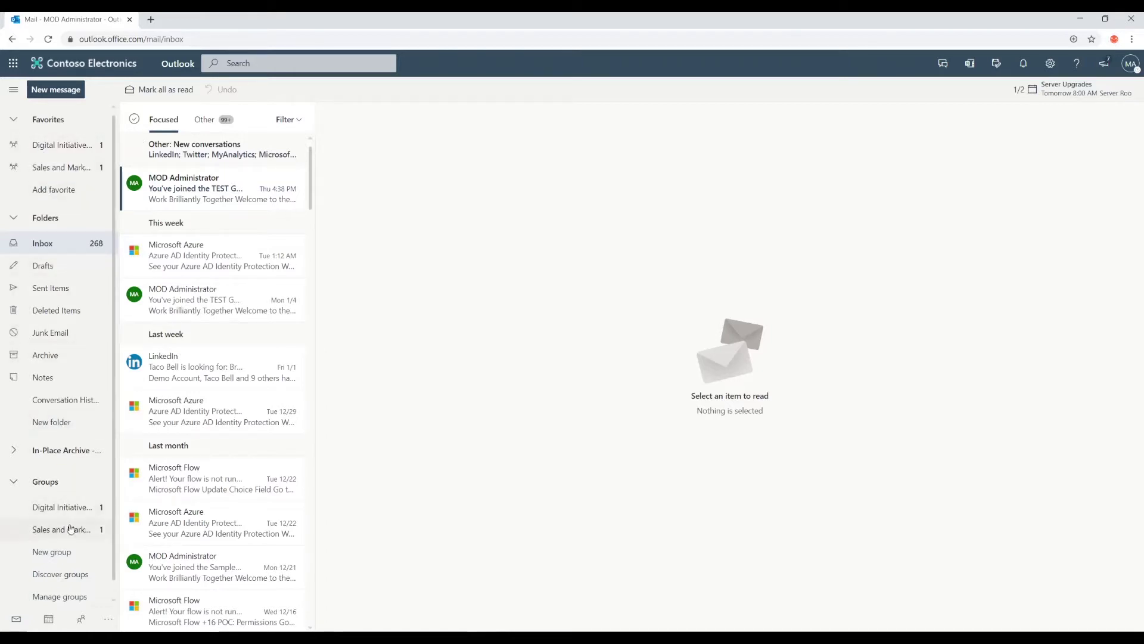
{"action": "left_click", "coordinate": [83, 622]}
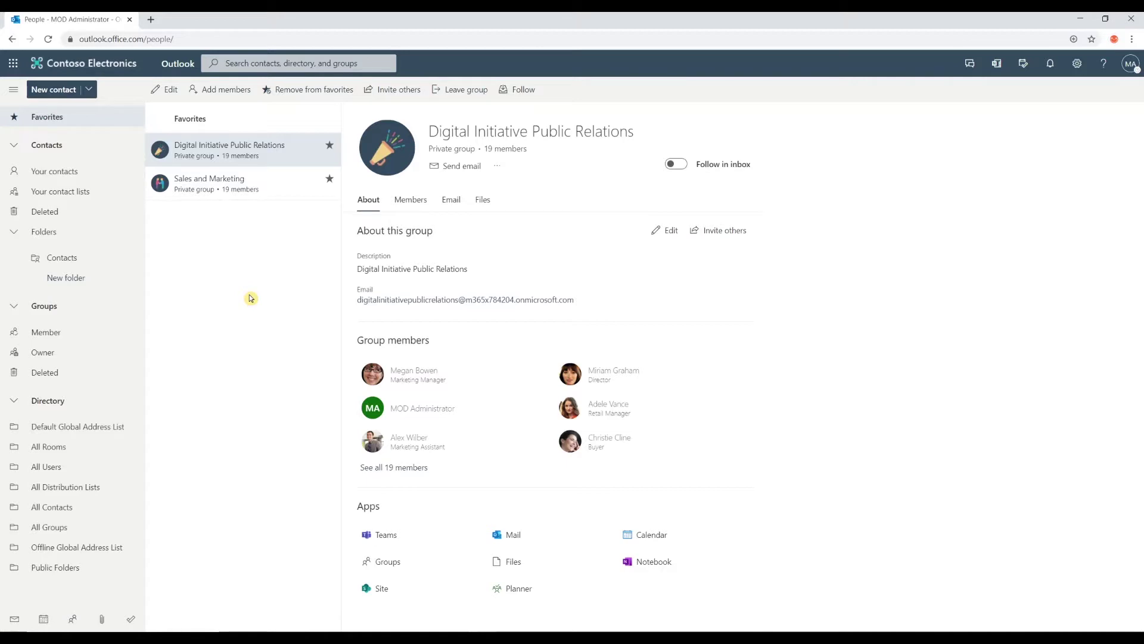
Step: Open the New contact dropdown to reveal the contact, list and group choices
{"action": "left_click", "coordinate": [91, 90]}
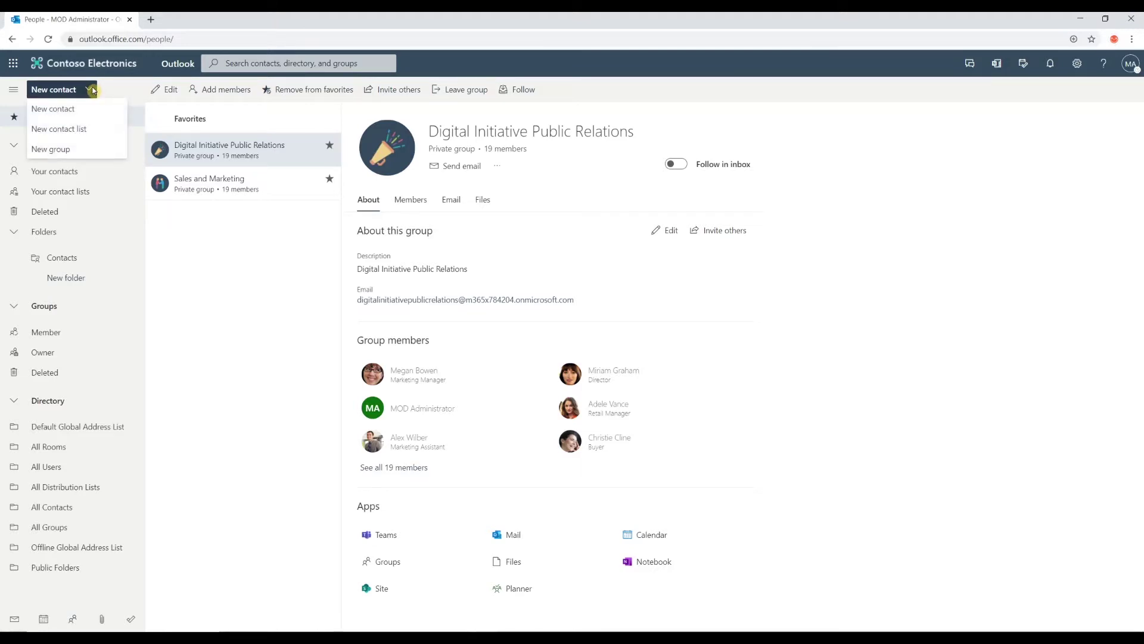
Step: Start a new group named 'Social Media', keeping the auto-filled socialmedia email address
{"action": "left_click", "coordinate": [65, 151]}
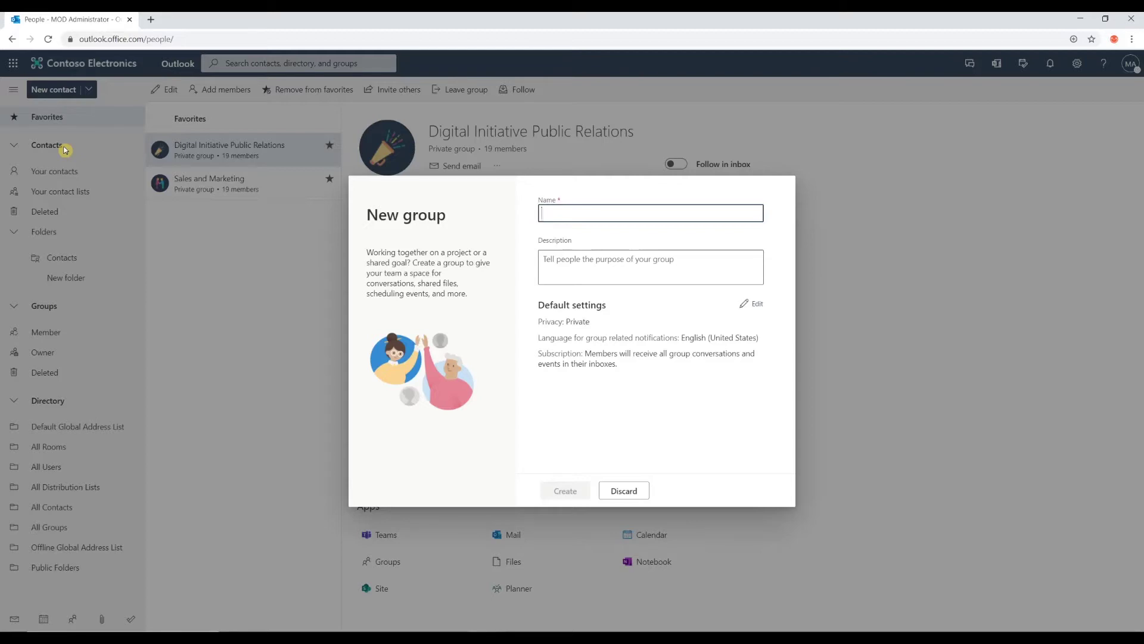
{"action": "type", "text": "S"}
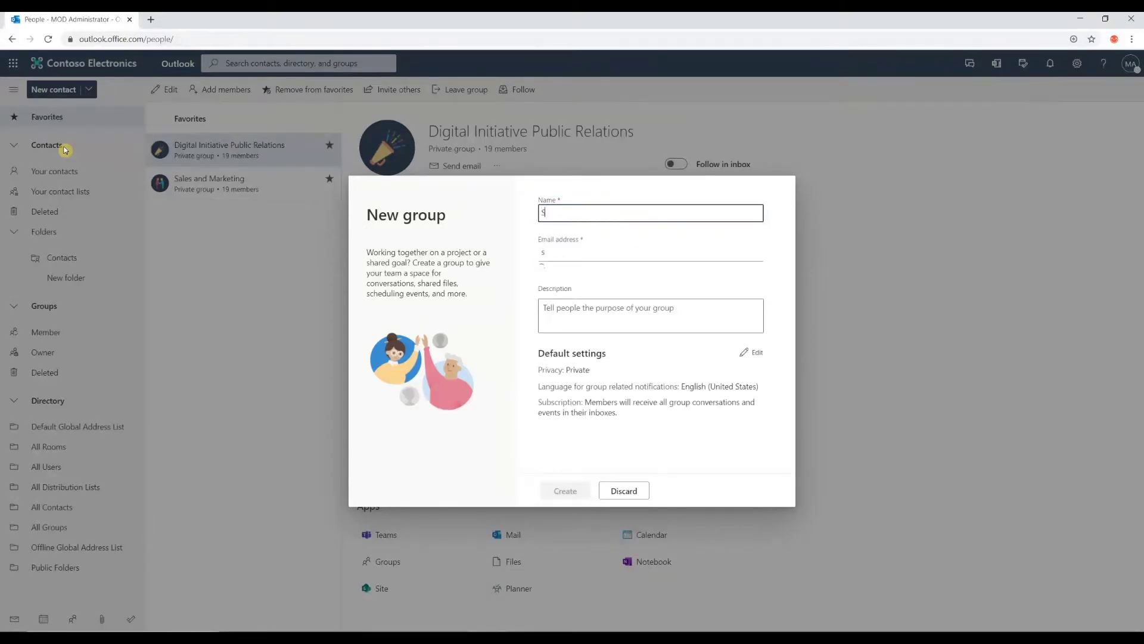
{"action": "type", "text": "ocial Media"}
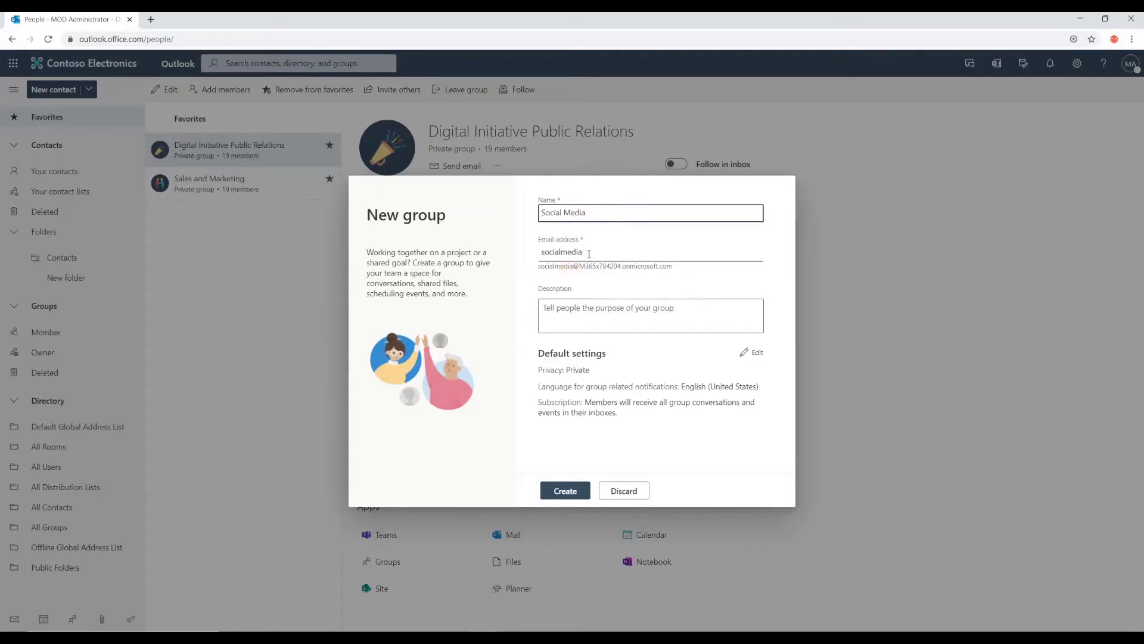
{"action": "left_click", "coordinate": [589, 254]}
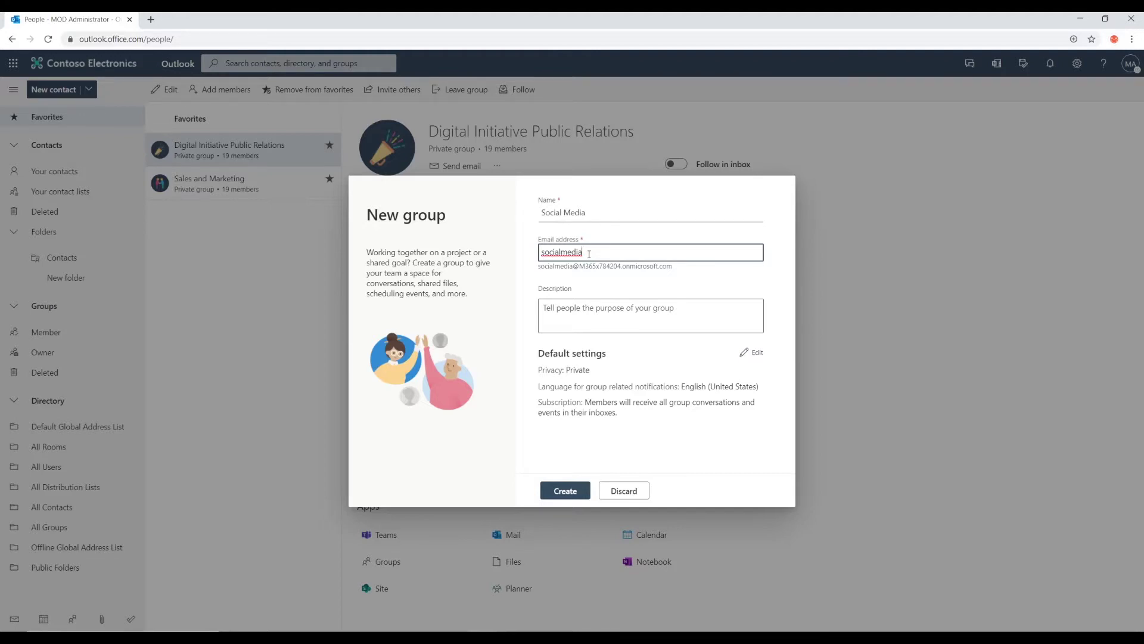
{"action": "left_click", "coordinate": [652, 284]}
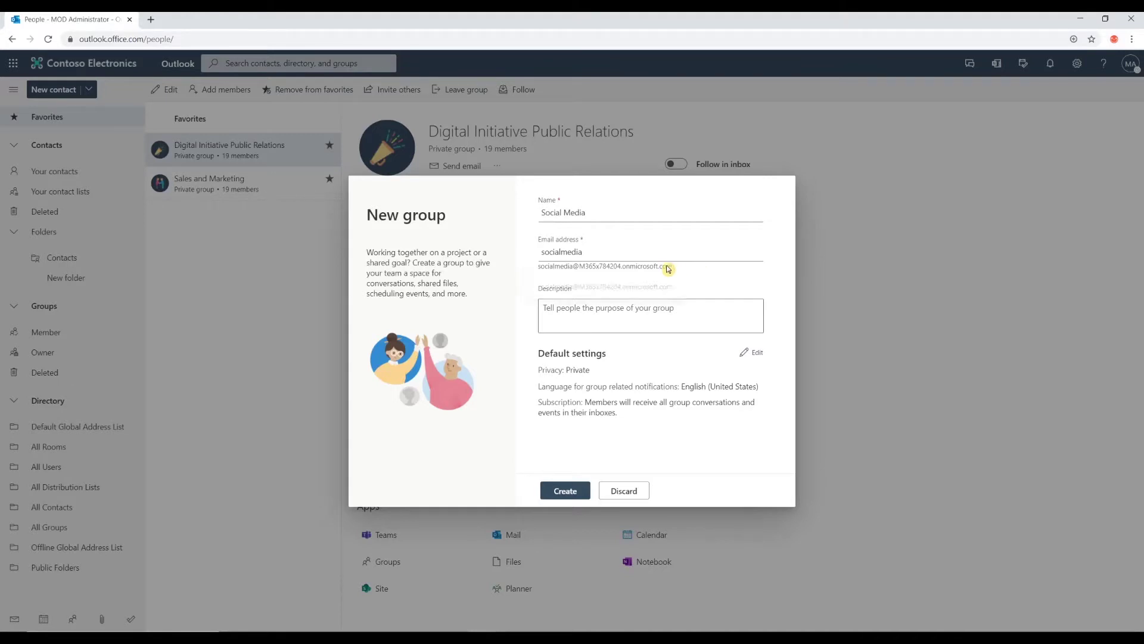
{"action": "left_click", "coordinate": [644, 255]}
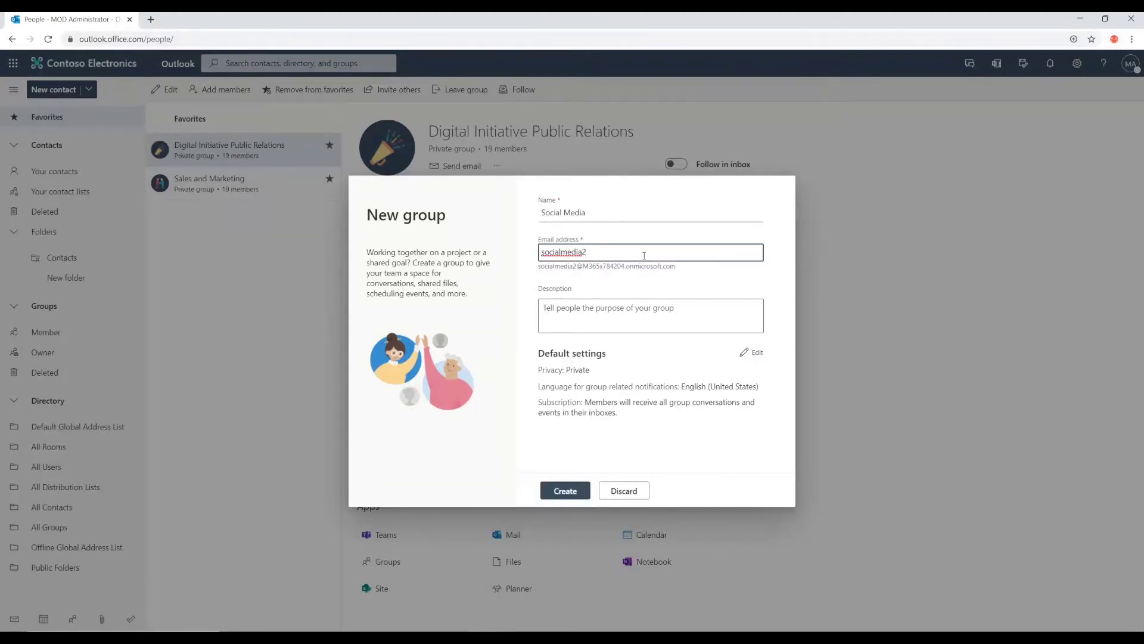
{"action": "key", "text": "BackSpace"}
{"action": "key", "text": "Left"}
{"action": "key", "text": "Left"}
{"action": "key", "text": "Left"}
{"action": "key", "text": "Left"}
{"action": "key", "text": "Left"}
{"action": "key", "text": "BackSpace"}
Step: Describe the group as 'Social Media Team - Social media posts, scheduling, and content creation'
{"action": "left_click", "coordinate": [593, 314]}
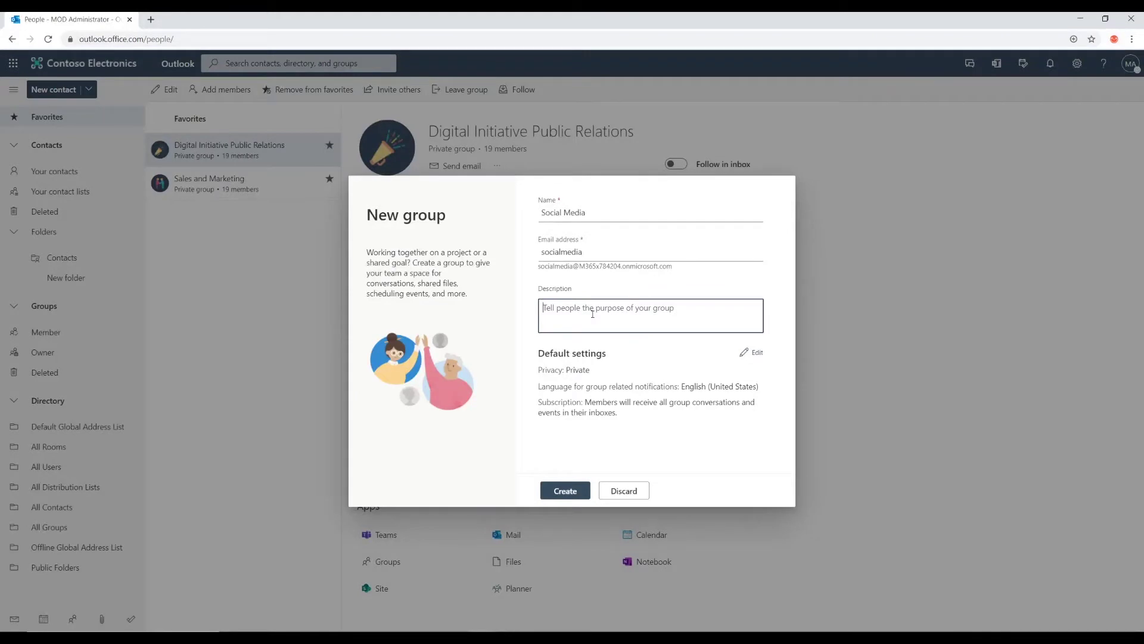
{"action": "type", "text": "Social Media Team - Social meida"}
{"action": "key", "text": "BackSpace"}
{"action": "key", "text": "BackSpace"}
{"action": "key", "text": "BackSpace"}
{"action": "type", "text": "dia posts, scheduling, and "}
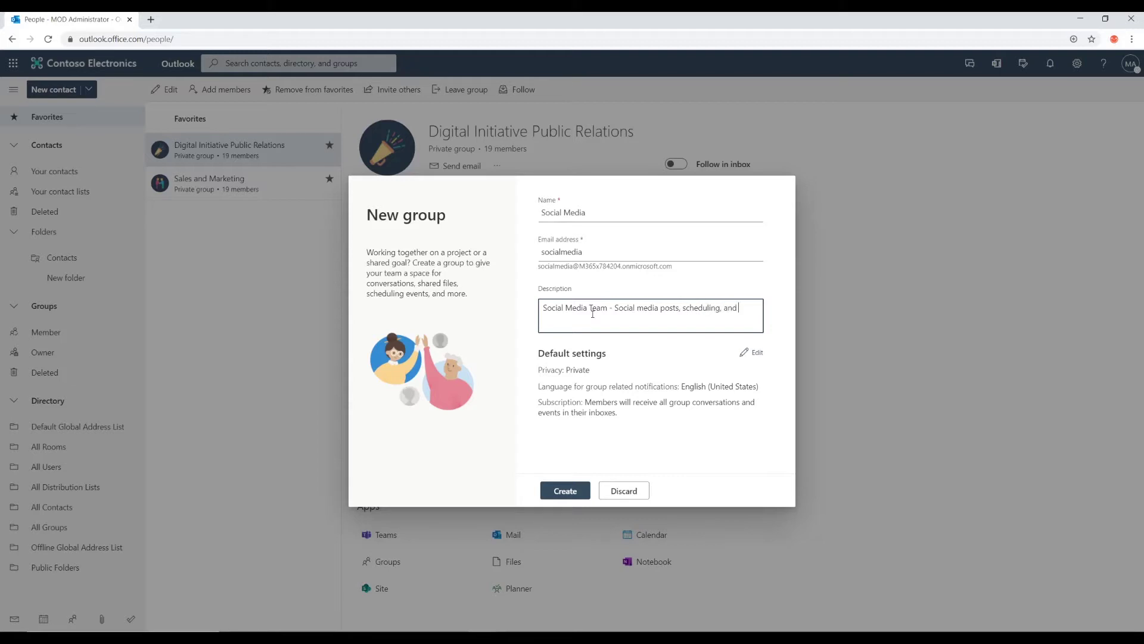
{"action": "type", "text": "contetn"}
{"action": "key", "text": "BackSpace"}
{"action": "key", "text": "BackSpace"}
{"action": "key", "text": "BackSpace"}
{"action": "type", "text": "nt creation"}
{"action": "left_click", "coordinate": [752, 356]}
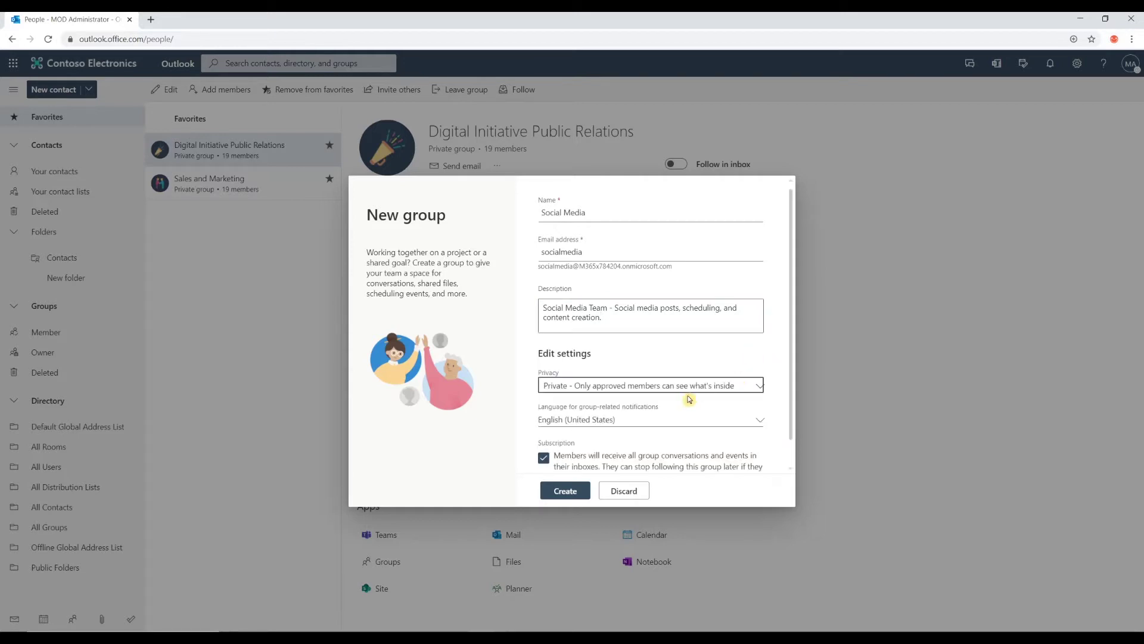
{"action": "scroll", "coordinate": [686, 394], "scroll_direction": "down", "scroll_amount": 1}
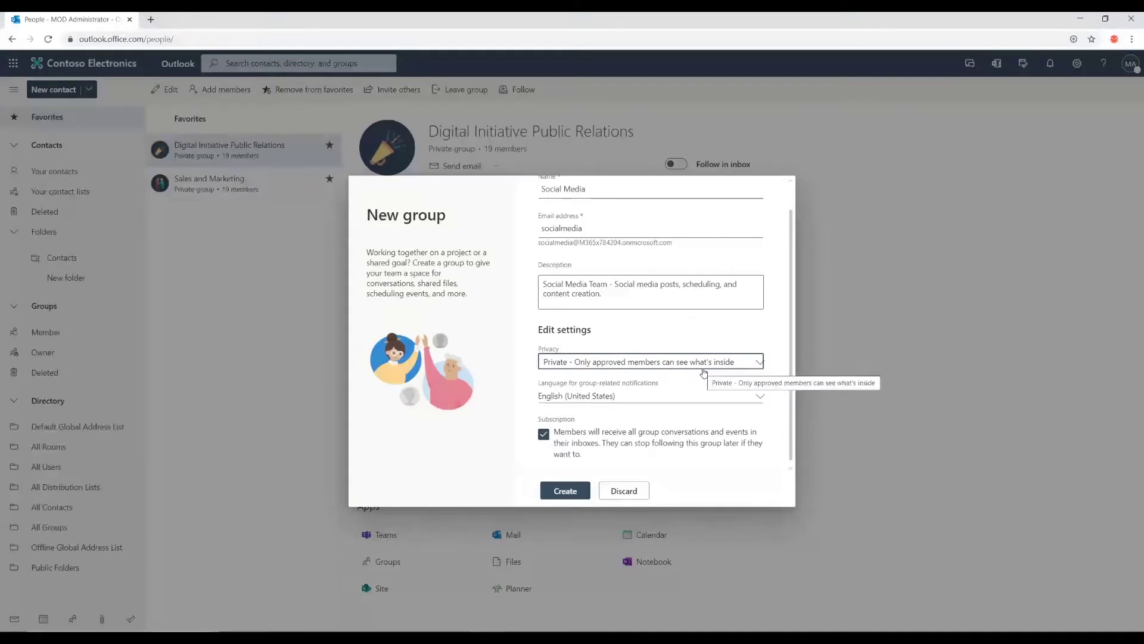
{"action": "left_click", "coordinate": [703, 367]}
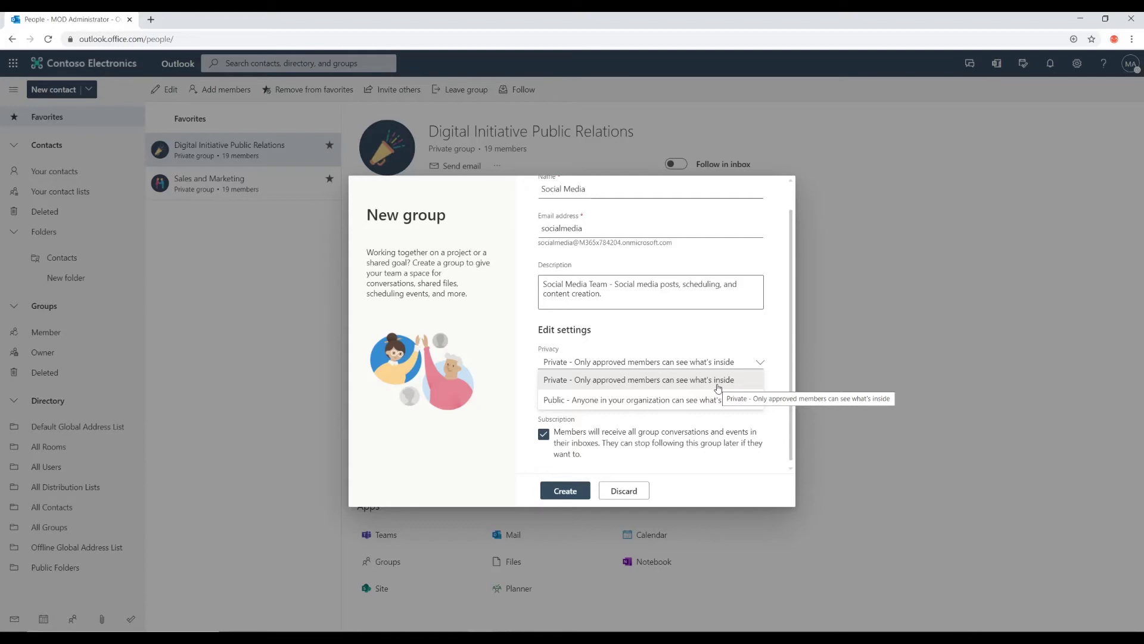
{"action": "left_click", "coordinate": [718, 389]}
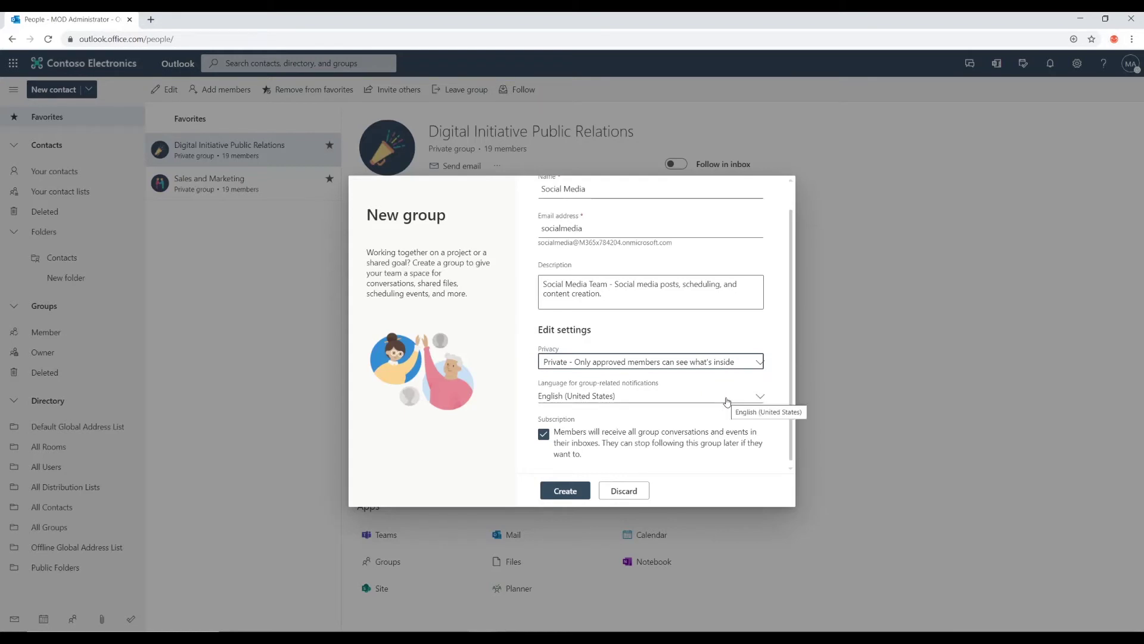
{"action": "left_click", "coordinate": [728, 402]}
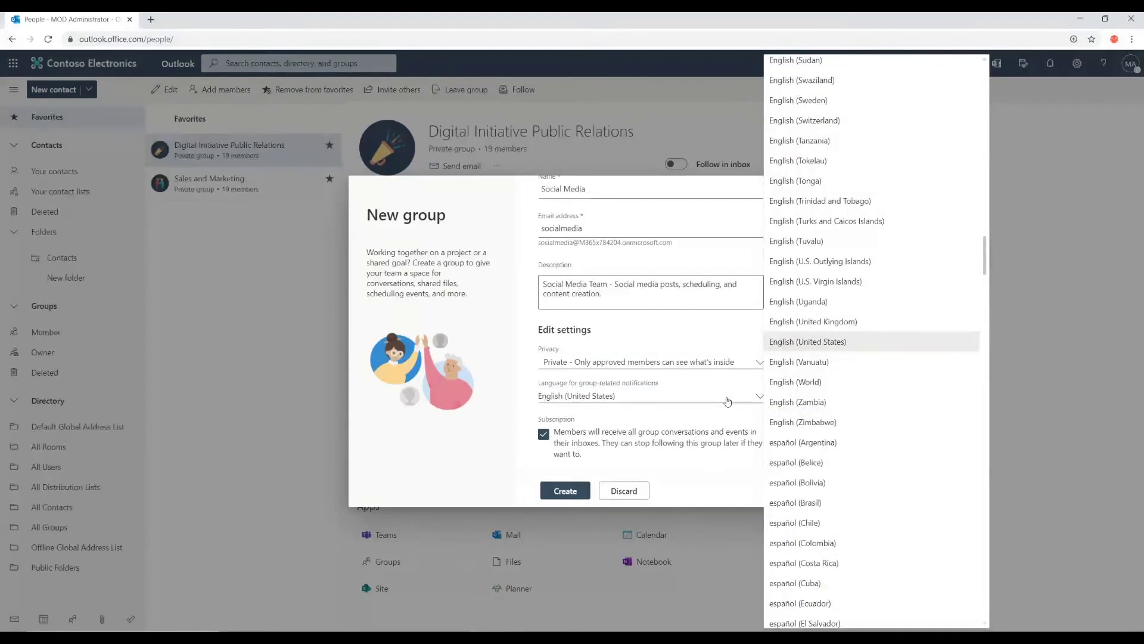
{"action": "left_click", "coordinate": [815, 341]}
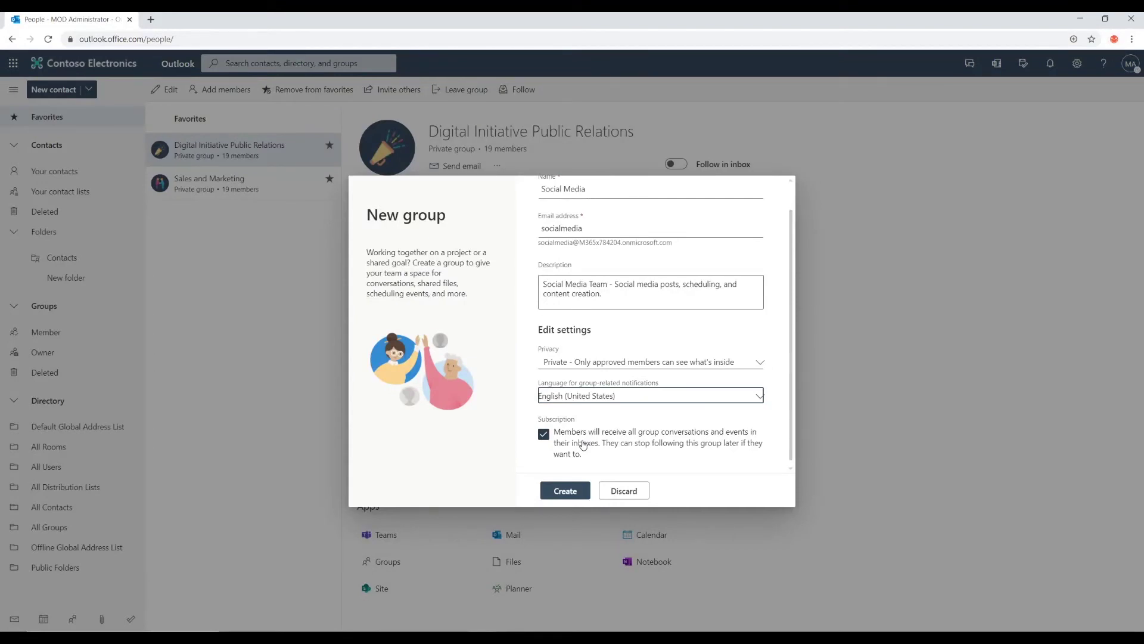
{"action": "left_click", "coordinate": [565, 490]}
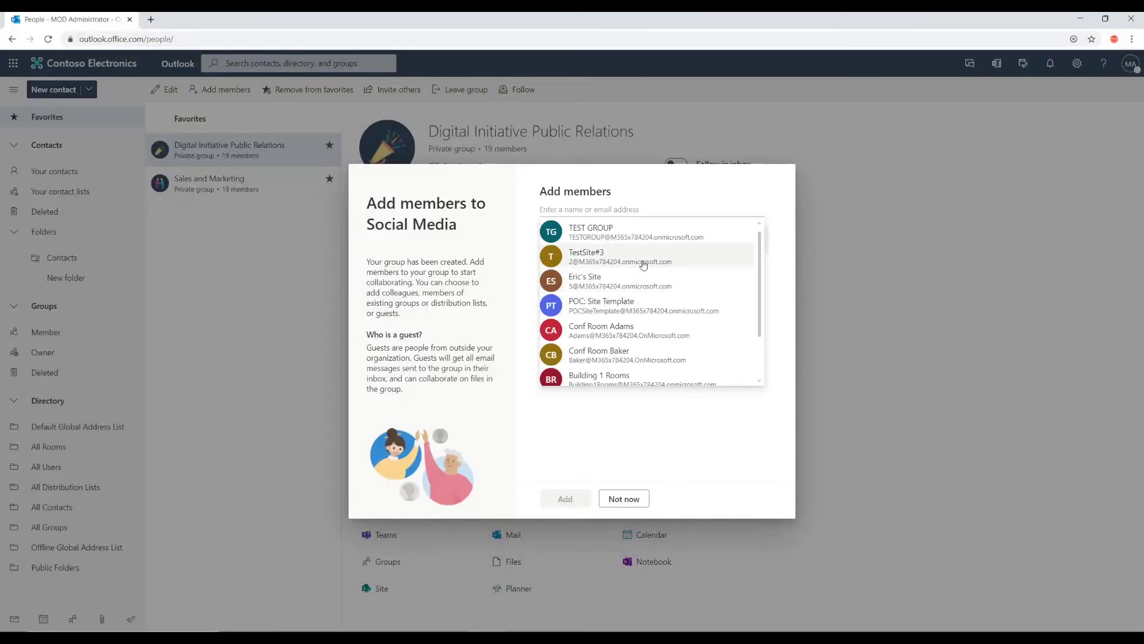
Step: Queue three colleagues as Social Media members, picking each from the name suggestions
{"action": "scroll", "coordinate": [647, 256], "scroll_direction": "down", "scroll_amount": 1}
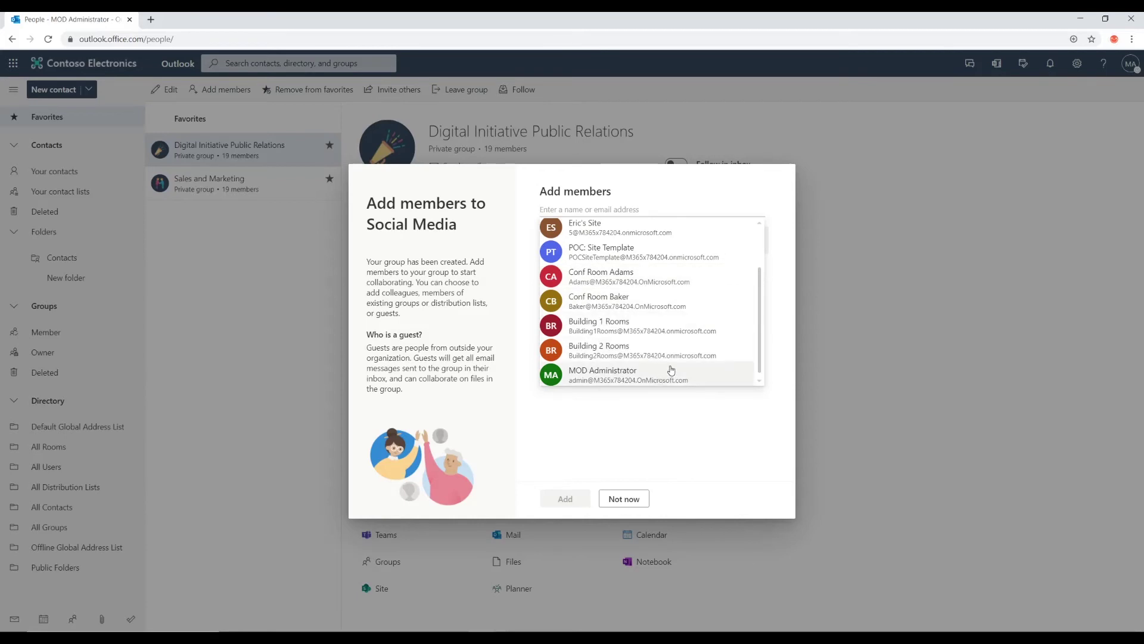
{"action": "scroll", "coordinate": [672, 371], "scroll_direction": "up", "scroll_amount": 1}
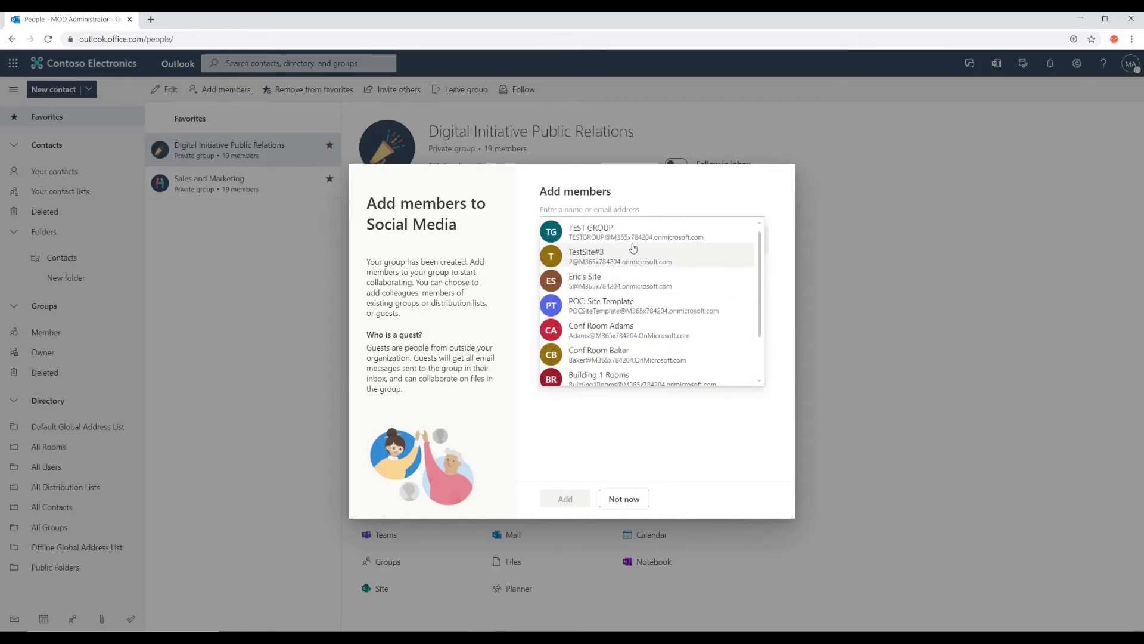
{"action": "type", "text": "adel"}
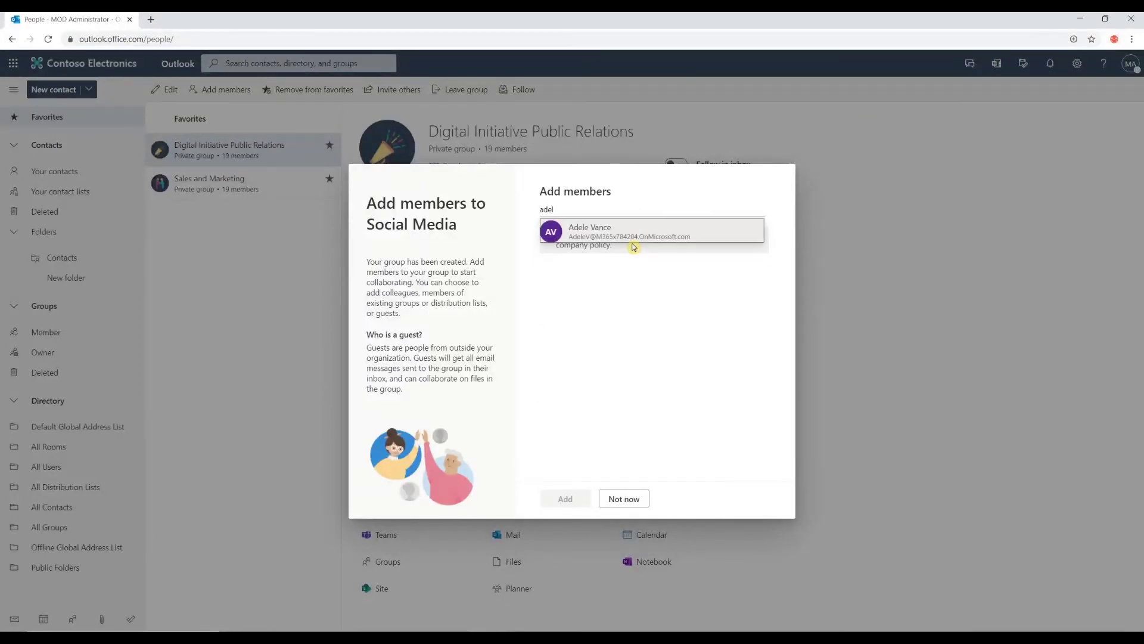
{"action": "left_click", "coordinate": [637, 245]}
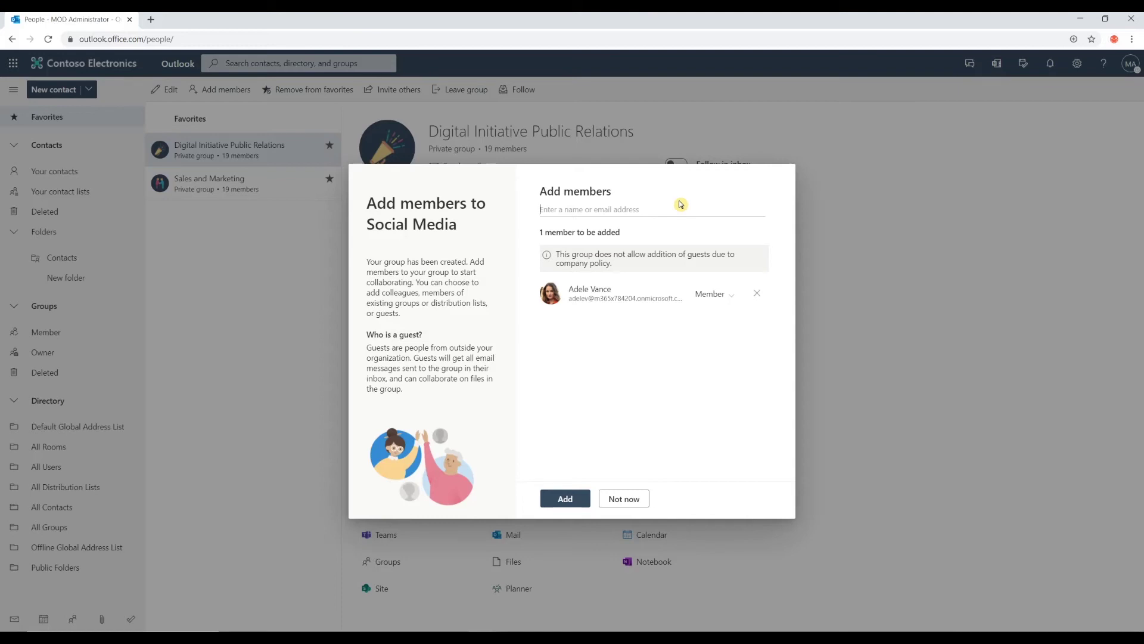
{"action": "type", "text": "deb"}
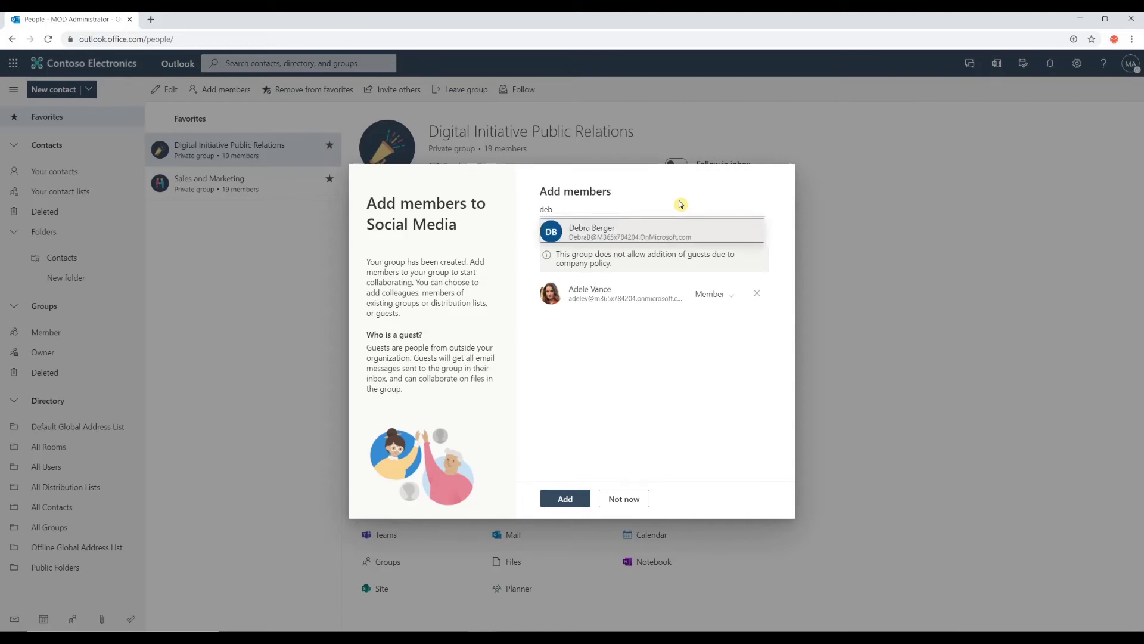
{"action": "left_click", "coordinate": [594, 227]}
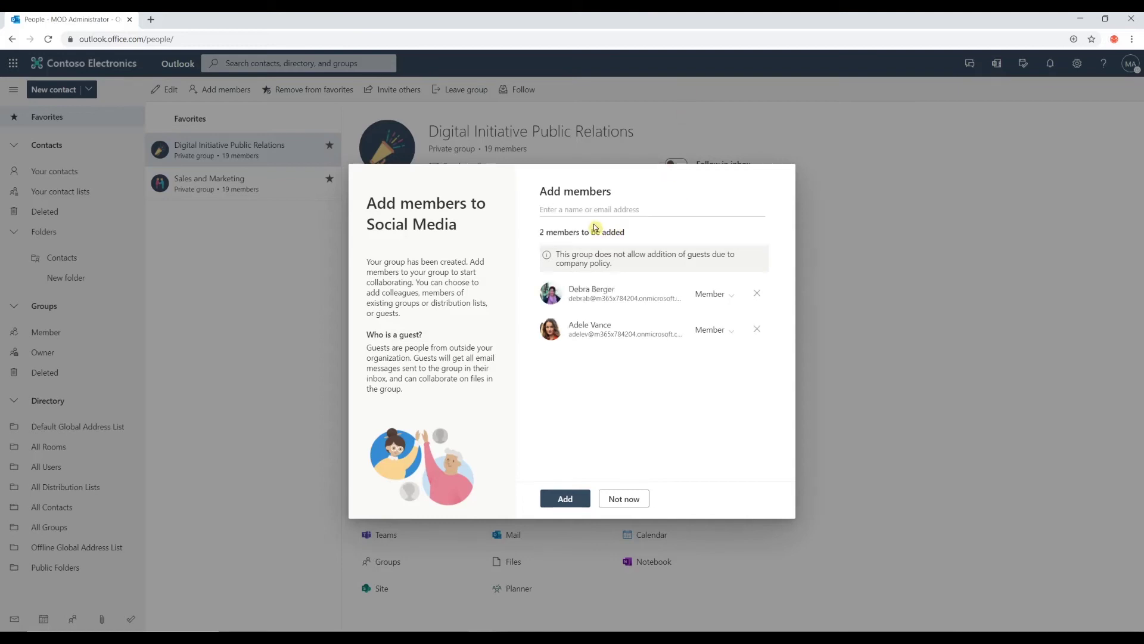
{"action": "type", "text": "meg"}
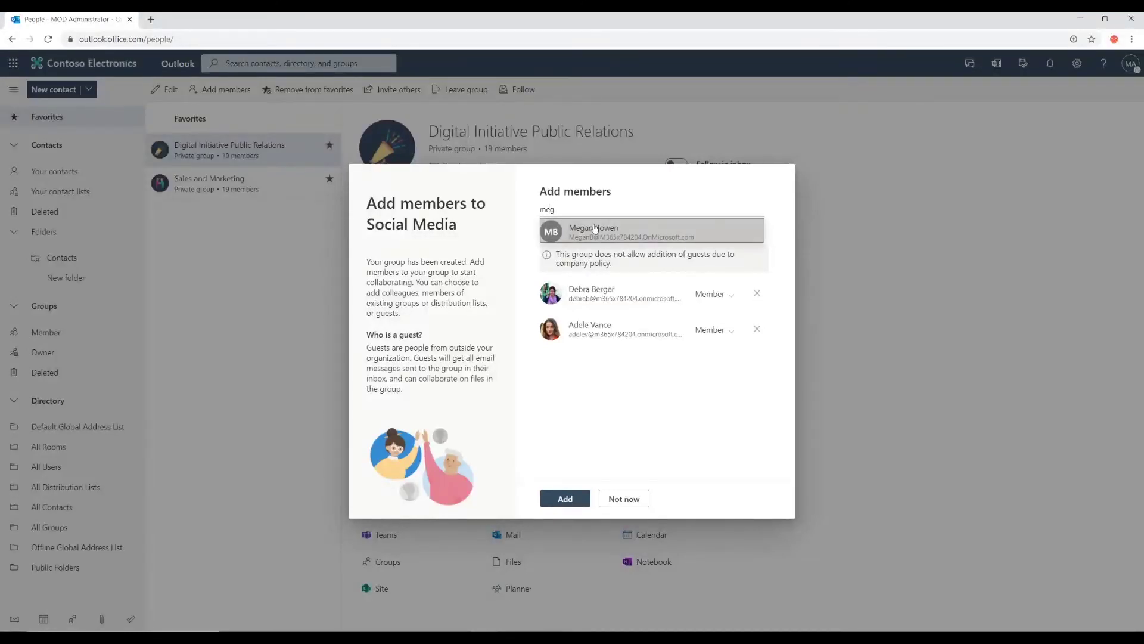
{"action": "left_click", "coordinate": [594, 227]}
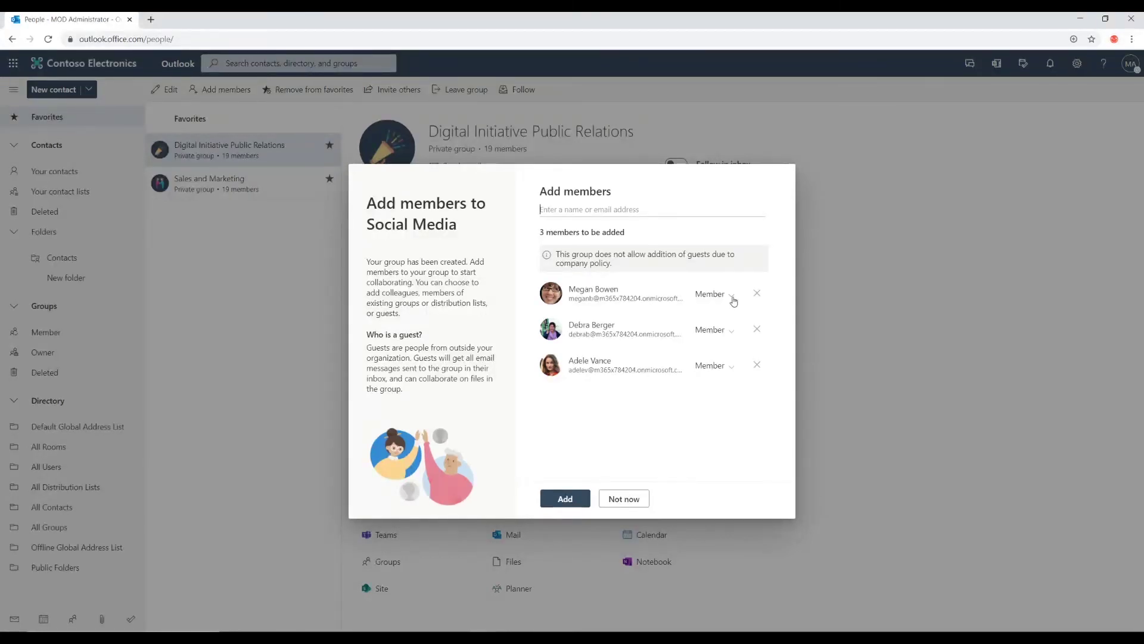
{"action": "left_click", "coordinate": [733, 298]}
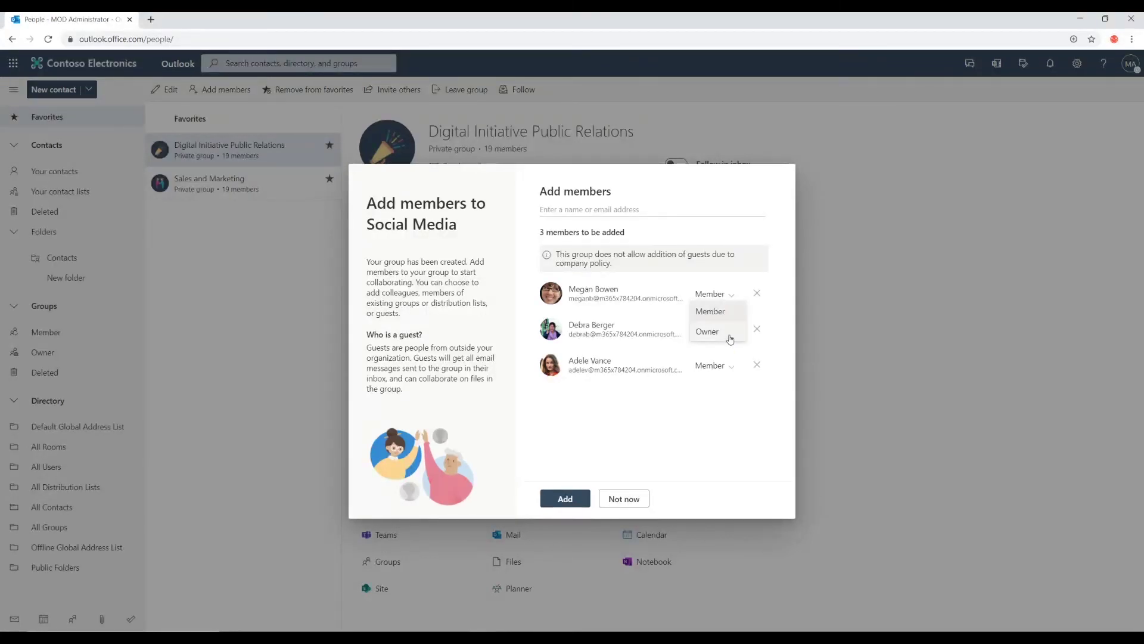
Step: Make the first colleague the group Owner and add all three people
{"action": "left_click", "coordinate": [730, 339]}
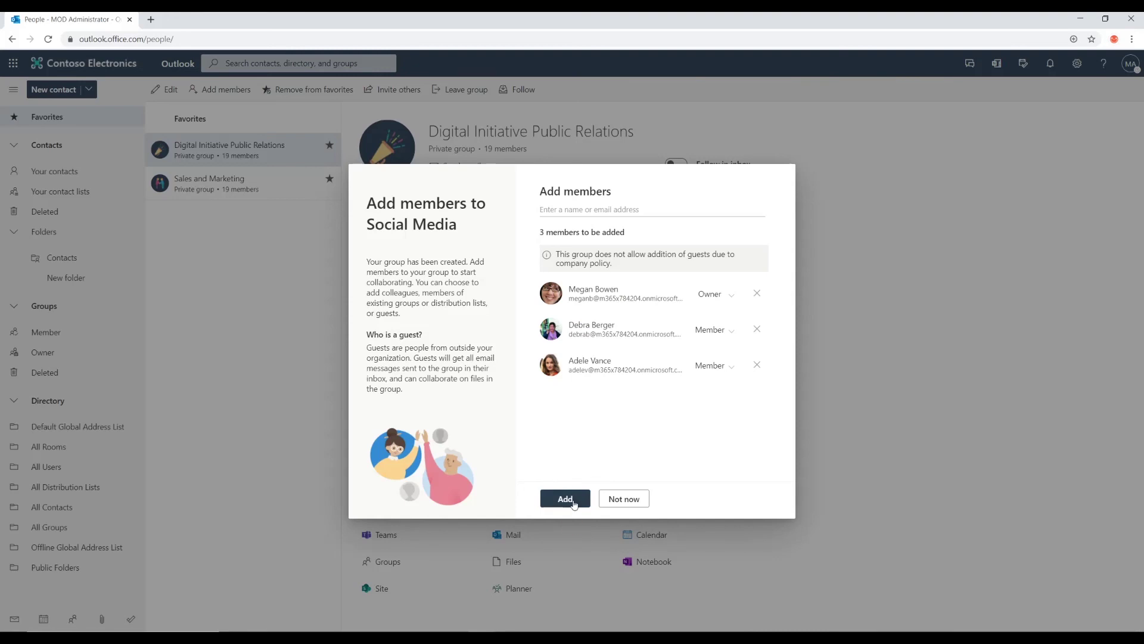
{"action": "left_click", "coordinate": [573, 502]}
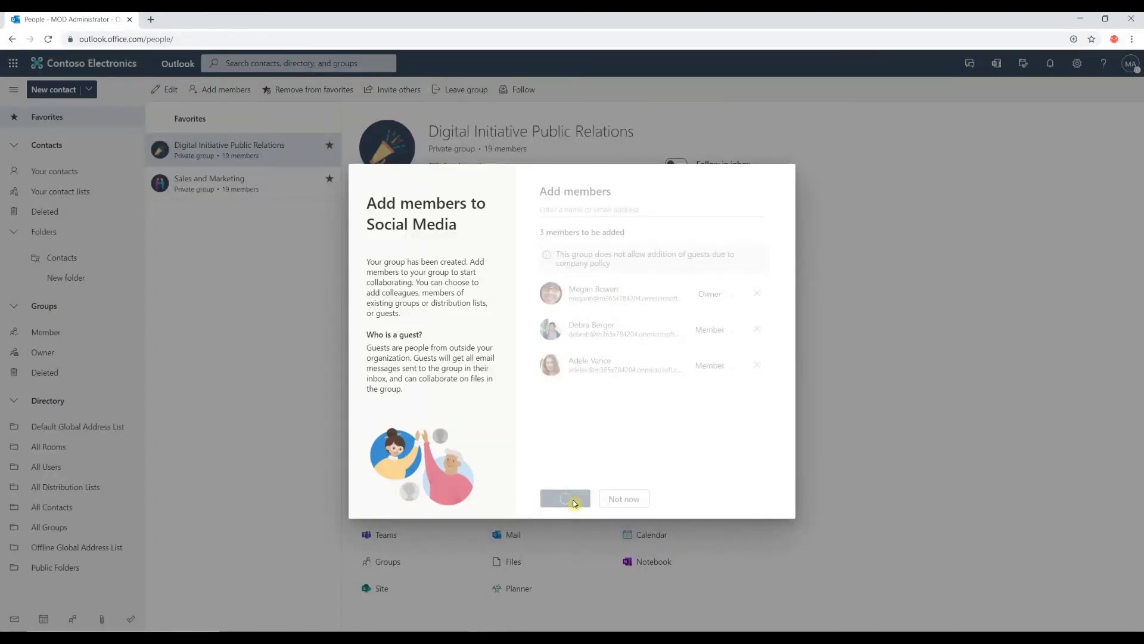